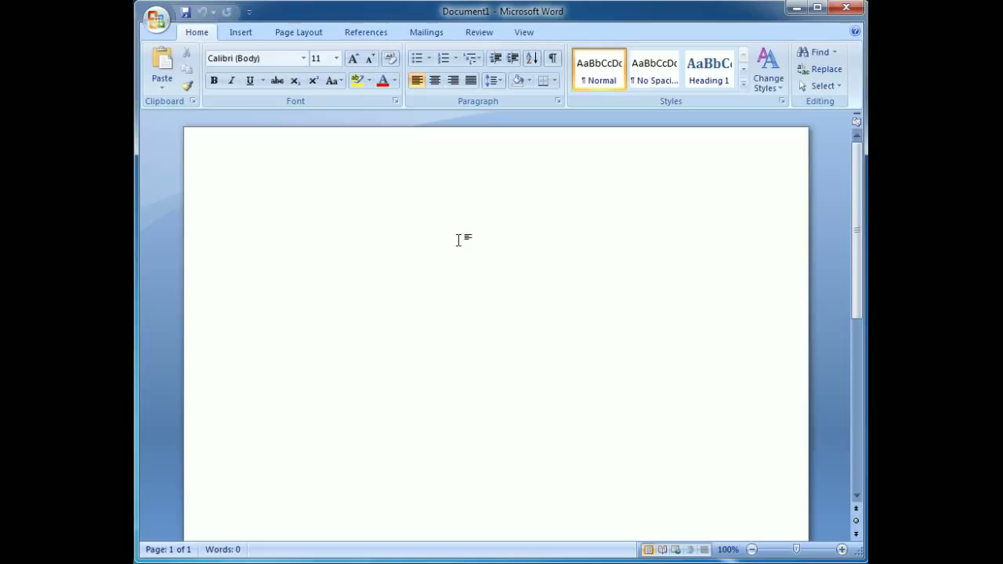
Switch the blank document to Outline view and enter the Level 1 heading "Why Am I getting All This Spam?"
{"action": "left_click", "coordinate": [523, 31]}
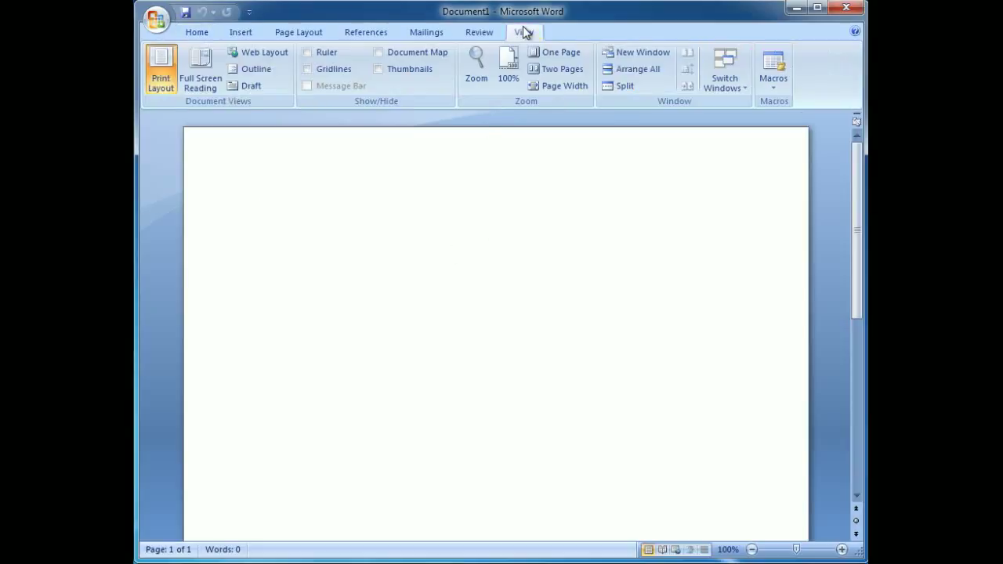
{"action": "left_click", "coordinate": [249, 69]}
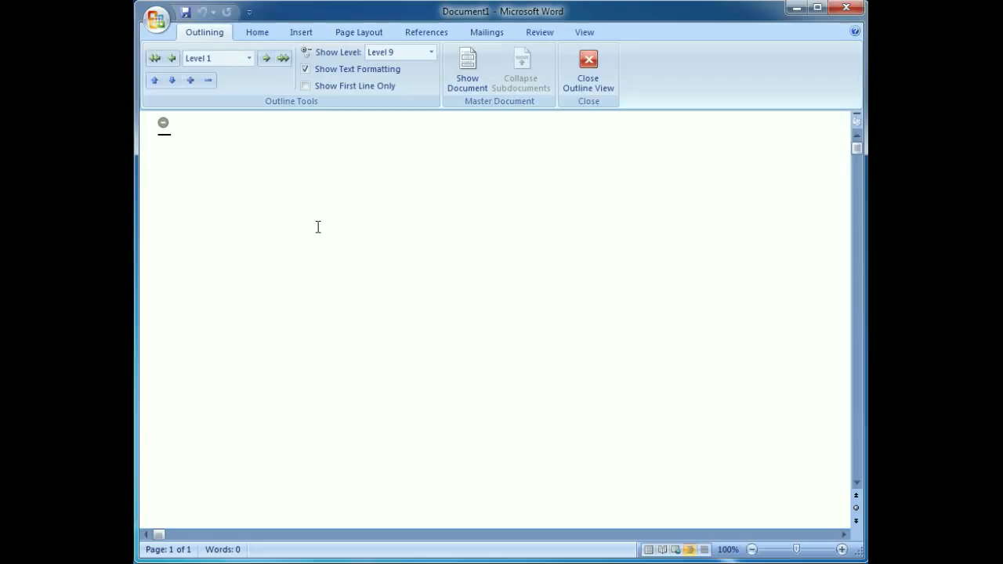
{"action": "type", "text": "Why Am I g"}
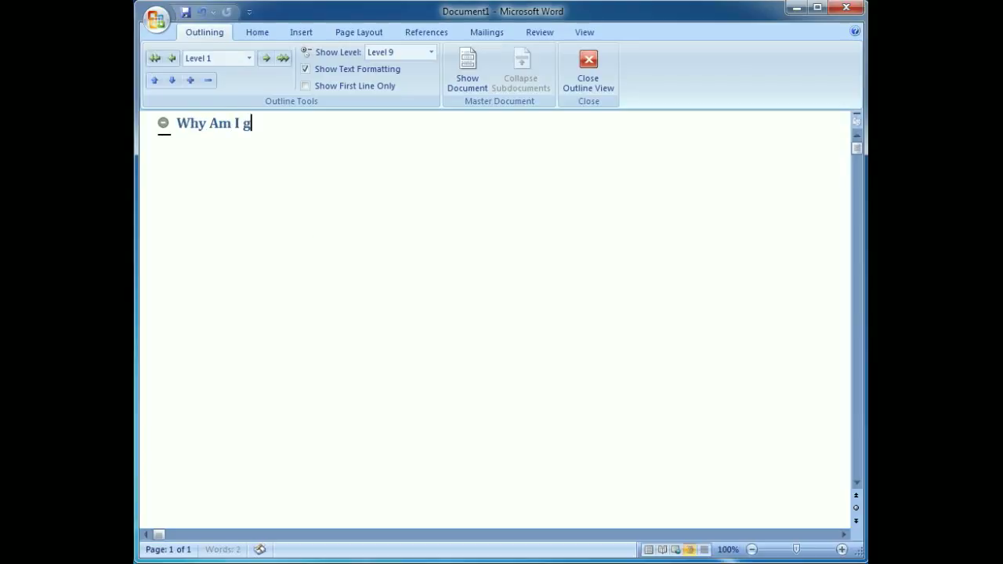
{"action": "type", "text": "etting All This Spam?"}
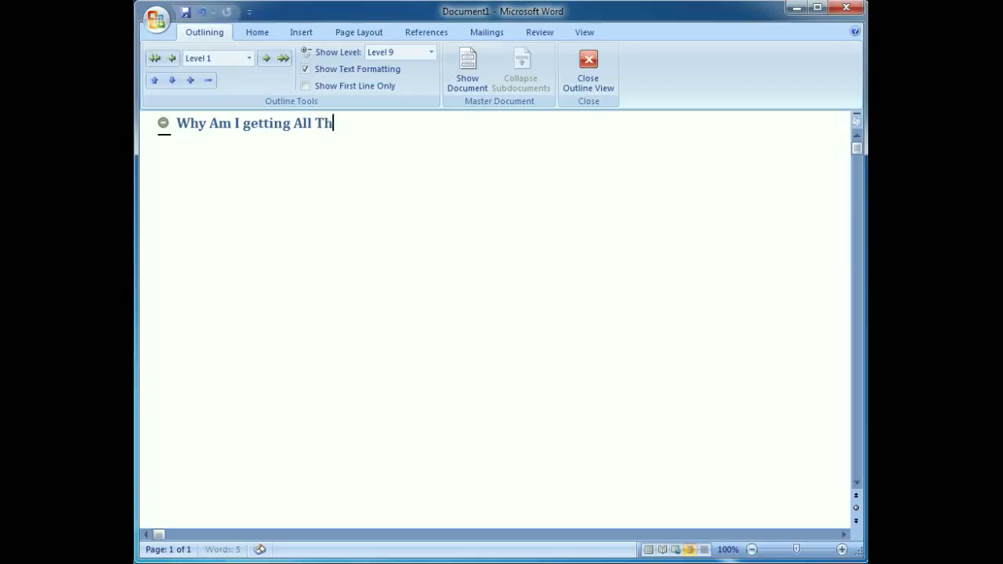
Add the headings "Summary" and "Introduction" on separate lines below the title heading
{"action": "key", "text": "Return"}
{"action": "type", "text": "Summary"}
{"action": "key", "text": "BackSpace"}
{"action": "key", "text": "Return"}
{"action": "type", "text": "INtrod"}
{"action": "key", "text": "BackSpace"}
{"action": "key", "text": "BackSpace"}
{"action": "key", "text": "BackSpace"}
{"action": "key", "text": "BackSpace"}
{"action": "key", "text": "BackSpace"}
{"action": "type", "text": "ntroduction"}
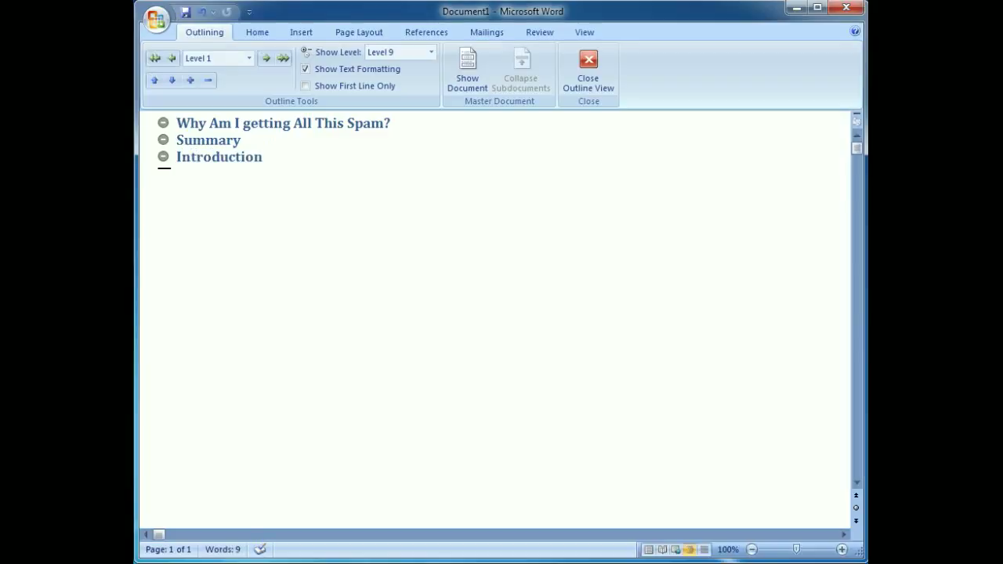
Add the headings "Major Findings" and "Methodology" on separate lines below "Introduction"
{"action": "key", "text": "Return"}
{"action": "type", "text": "Major Findings"}
{"action": "key", "text": "Return"}
{"action": "type", "text": "Meth"}
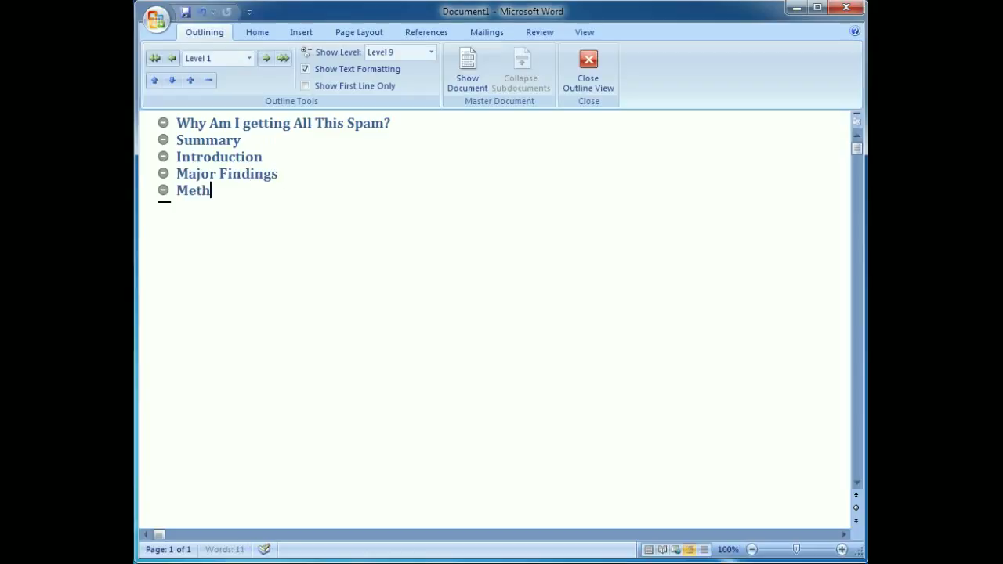
{"action": "type", "text": "odology"}
Add the heading "Experimental Anti-Spam Measures" on a new line below "Methodology"
{"action": "key", "text": "Return"}
{"action": "type", "text": "Experimenta"}
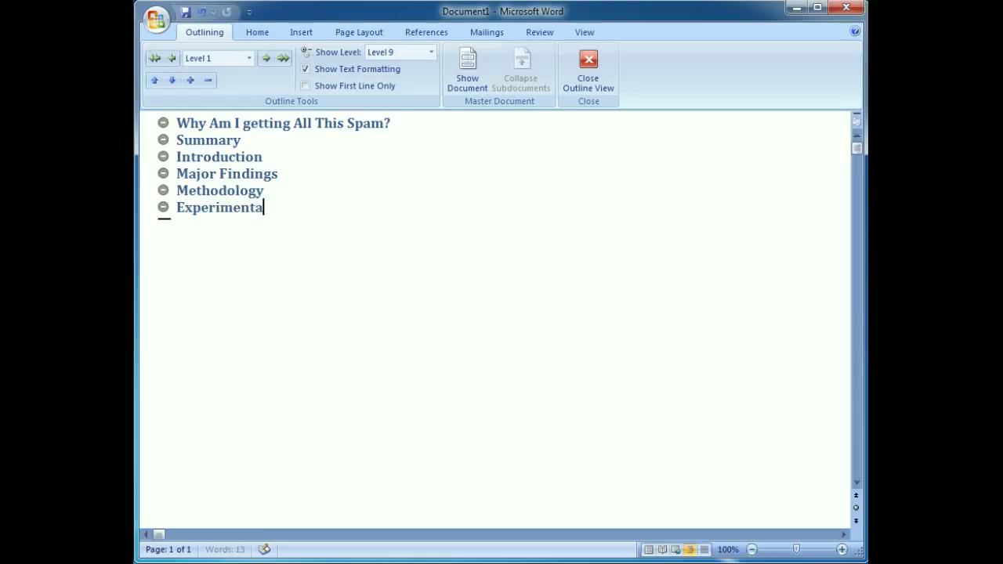
{"action": "type", "text": "l Anti-Spam Measures"}
Add the heading "Removal from public accessibility" as the last line of the outline
{"action": "key", "text": "Return"}
{"action": "type", "text": "Removal "}
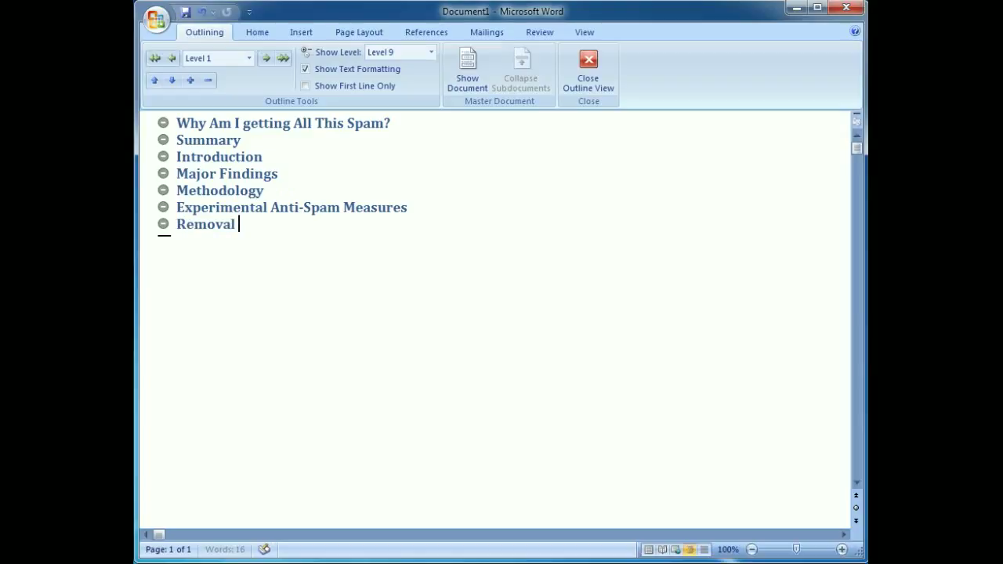
{"action": "type", "text": "from public"}
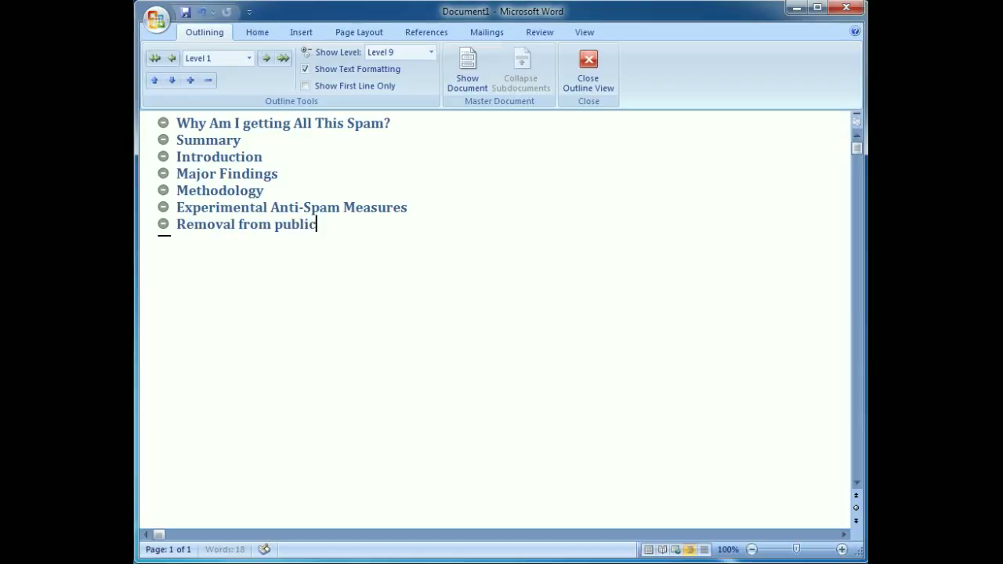
{"action": "type", "text": " accessibility"}
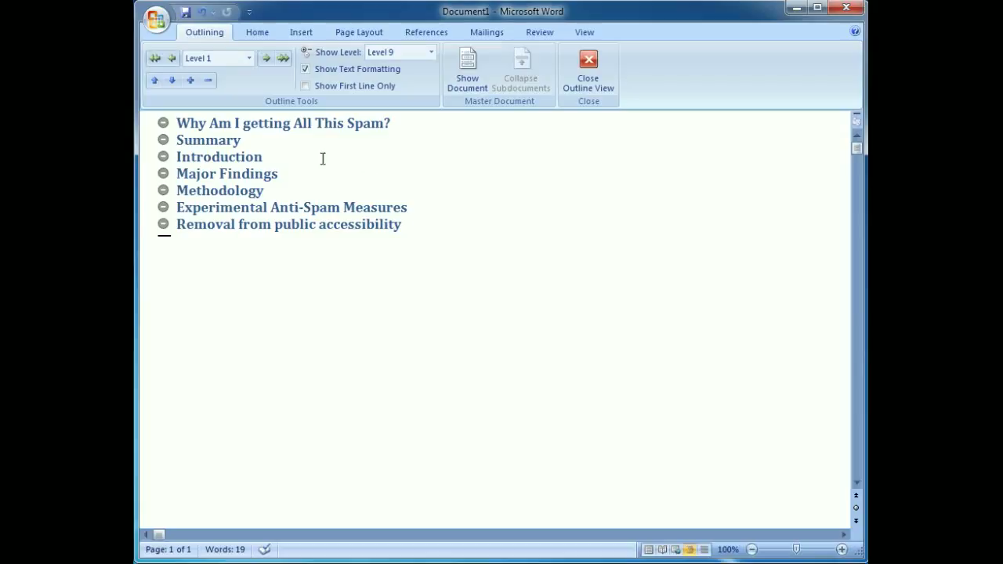
Set the outline level of the "Summary" heading to Level 2, beneath the title heading
{"action": "left_click", "coordinate": [247, 124]}
{"action": "left_click_drag", "start_coordinate": [391, 123], "coordinate": [188, 127]}
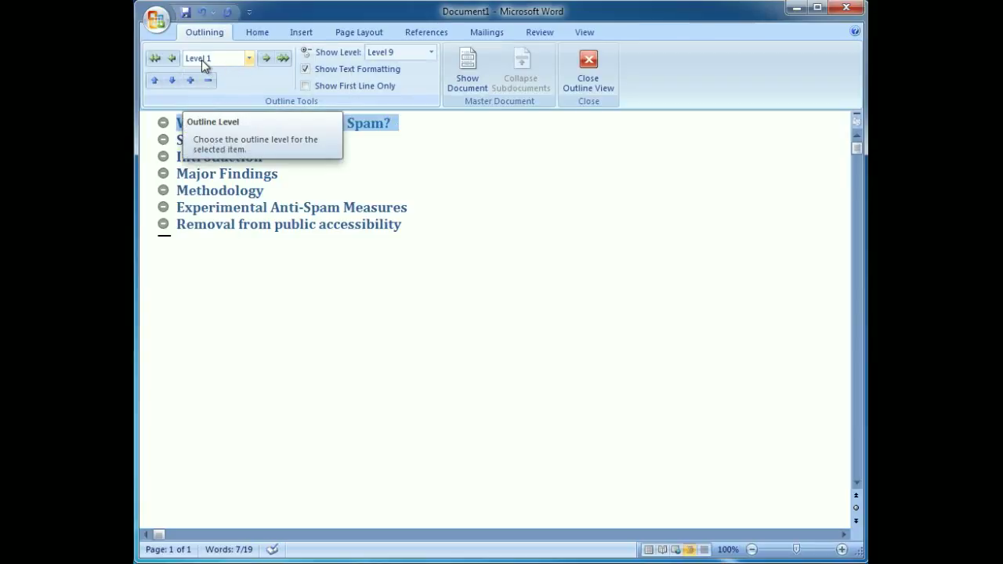
{"action": "left_click", "coordinate": [342, 182]}
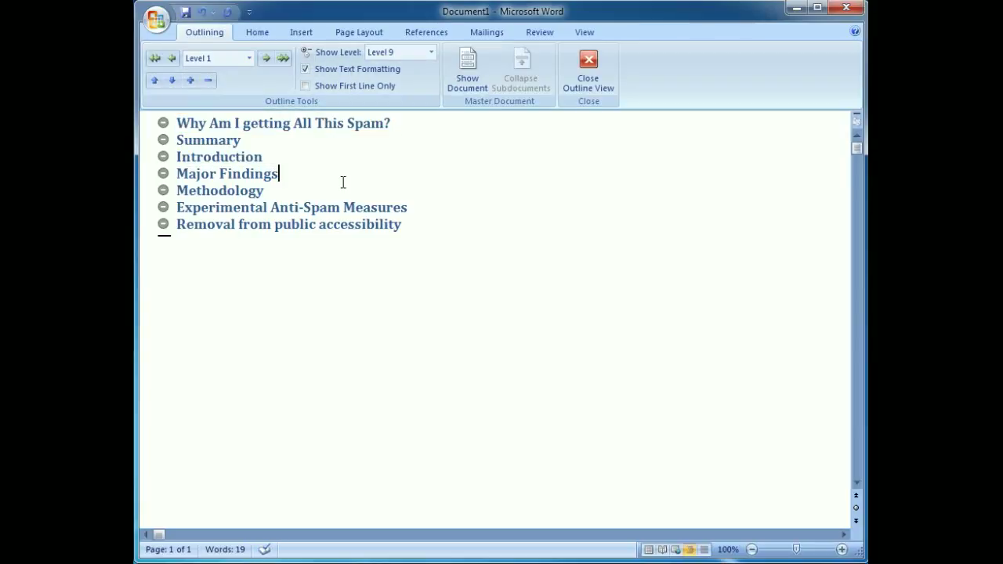
{"action": "left_click_drag", "start_coordinate": [242, 141], "coordinate": [177, 143]}
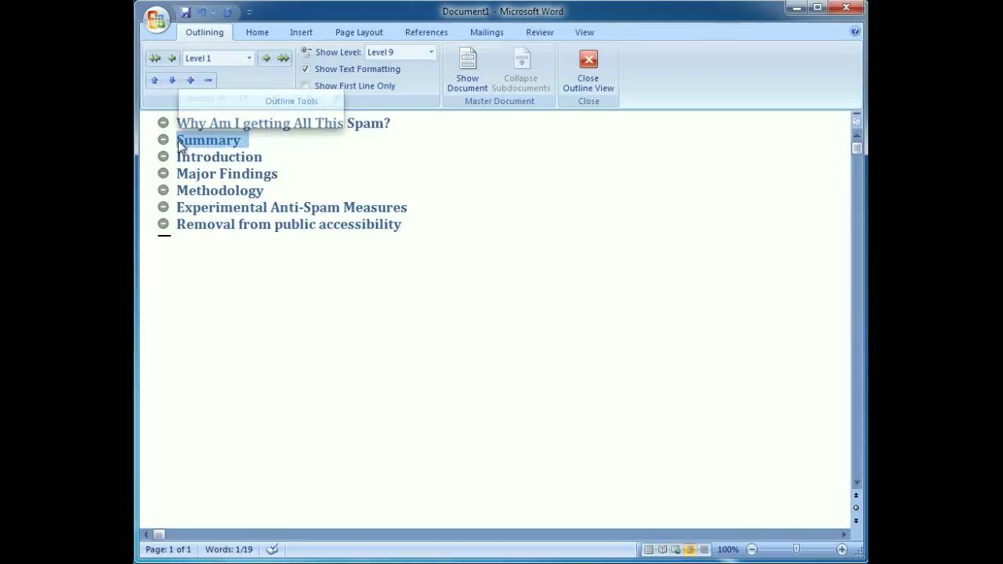
{"action": "left_click", "coordinate": [249, 59]}
{"action": "left_click", "coordinate": [211, 88]}
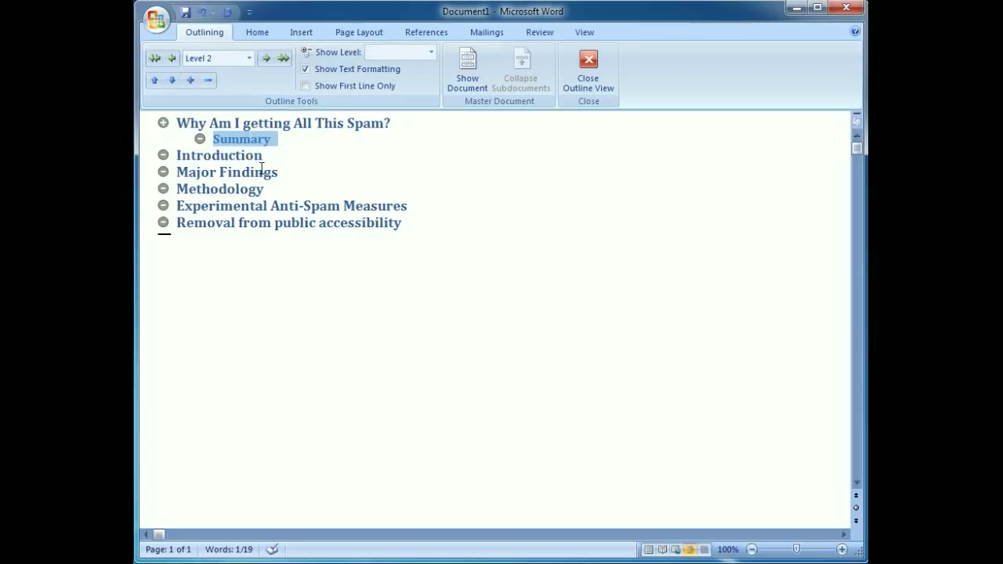
Set the "Introduction", "Major Findings" and "Methodology" headings together to outline Level 2
{"action": "left_click_drag", "start_coordinate": [265, 190], "coordinate": [182, 164]}
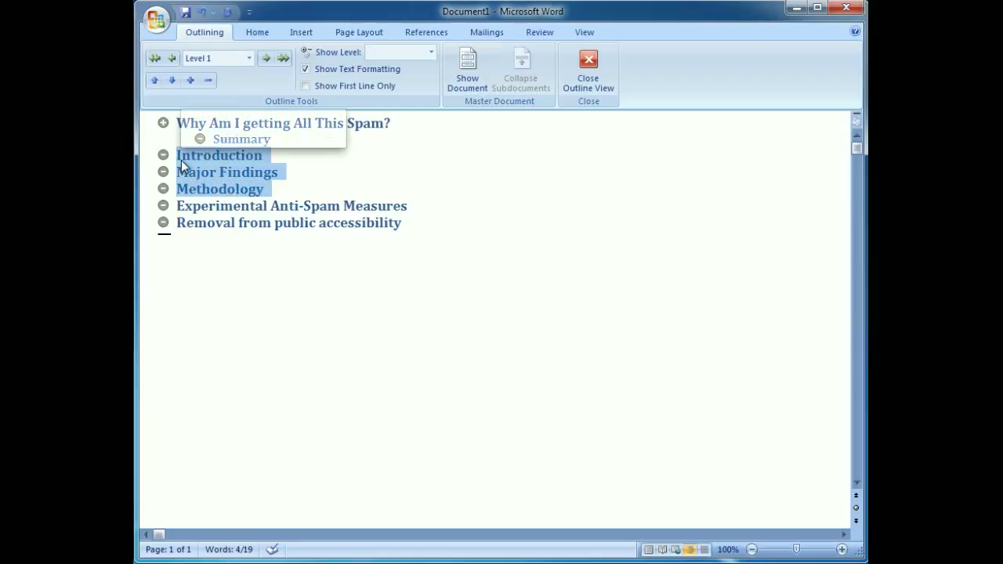
{"action": "left_click", "coordinate": [249, 58]}
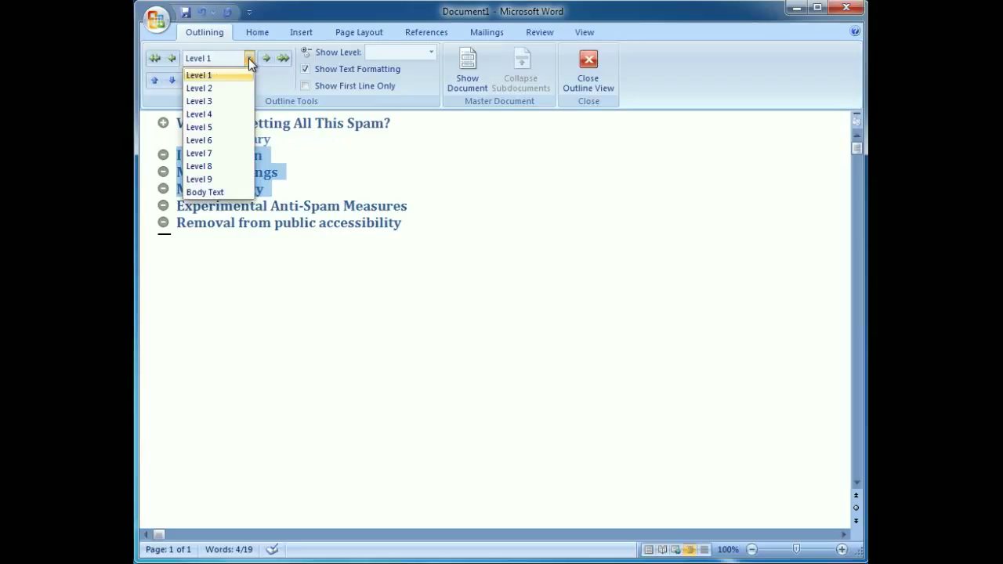
{"action": "left_click", "coordinate": [212, 87]}
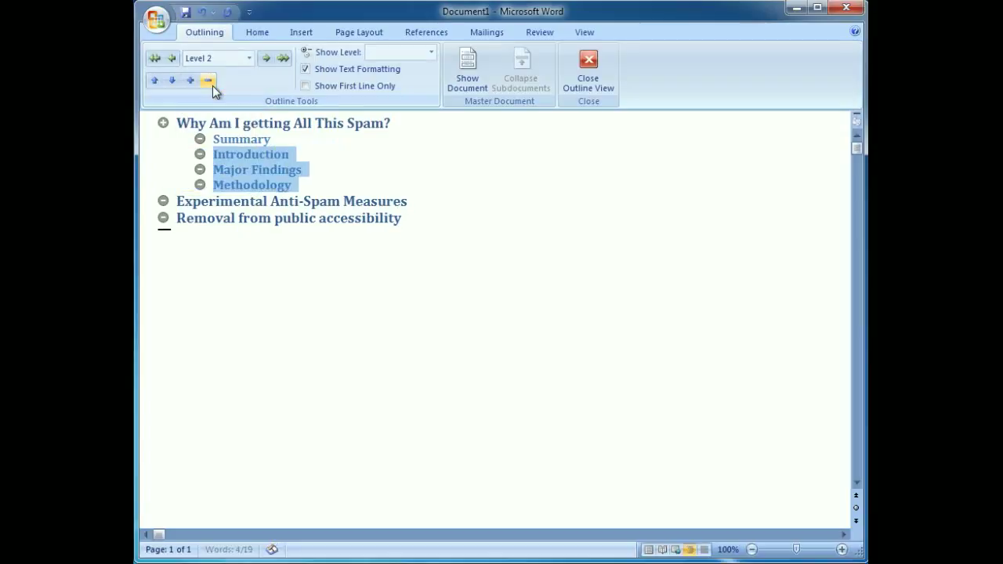
Set "Experimental Anti-Spam Measures" to outline Level 3 and "Removal from public accessibility" to Level 4
{"action": "left_click", "coordinate": [300, 220]}
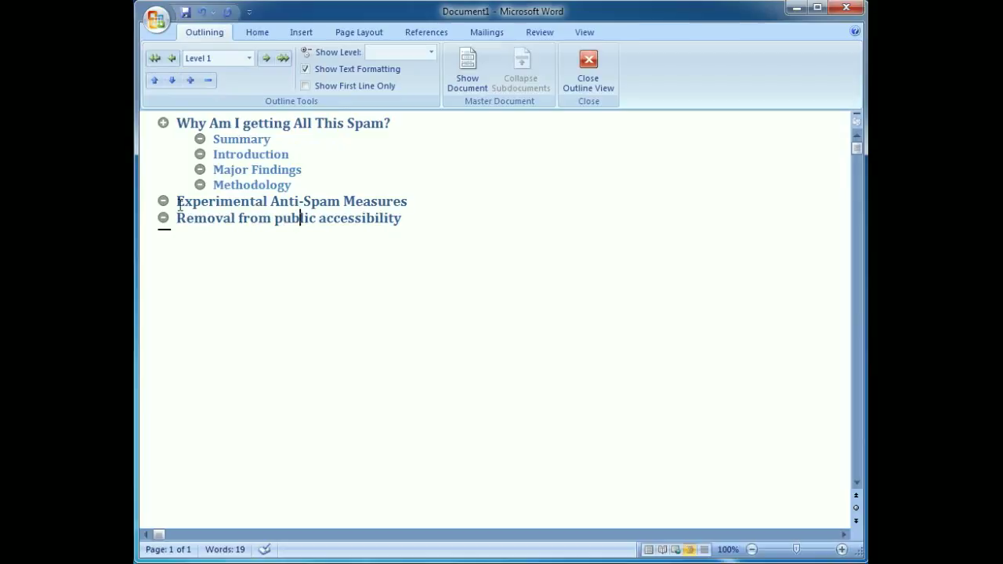
{"action": "left_click", "coordinate": [177, 203]}
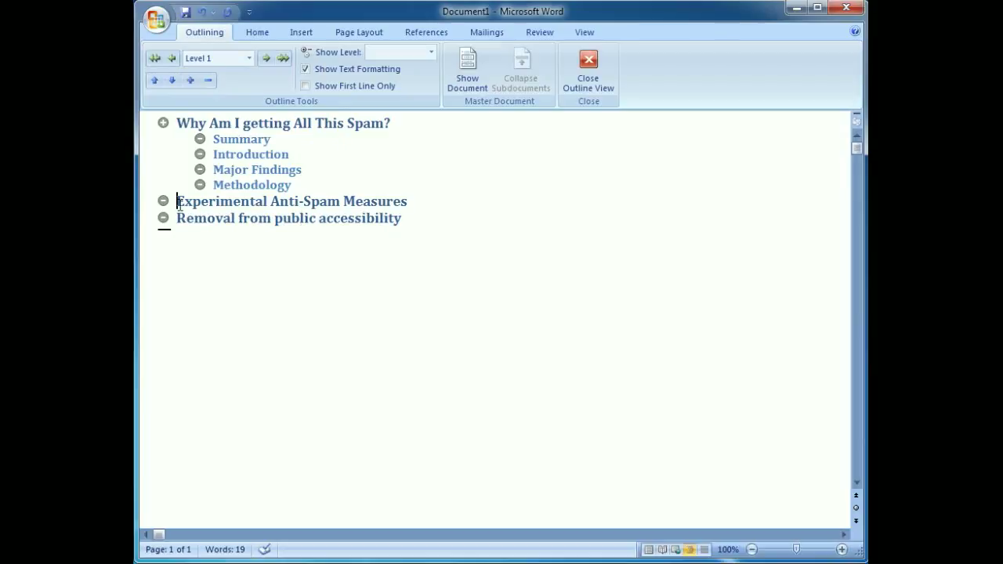
{"action": "left_click", "coordinate": [245, 60]}
{"action": "left_click", "coordinate": [210, 101]}
{"action": "left_click", "coordinate": [215, 220]}
{"action": "left_click", "coordinate": [244, 61]}
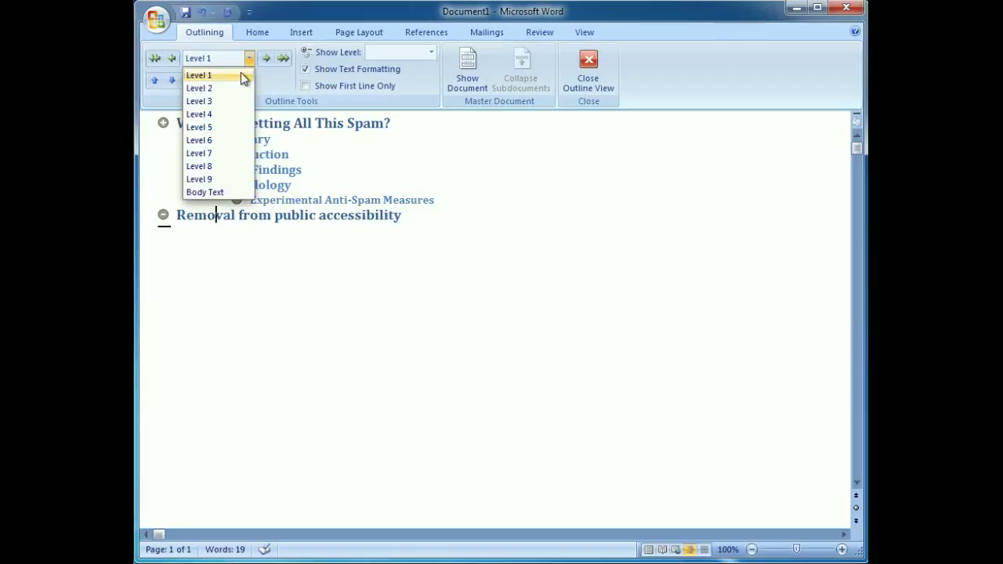
{"action": "left_click", "coordinate": [228, 112]}
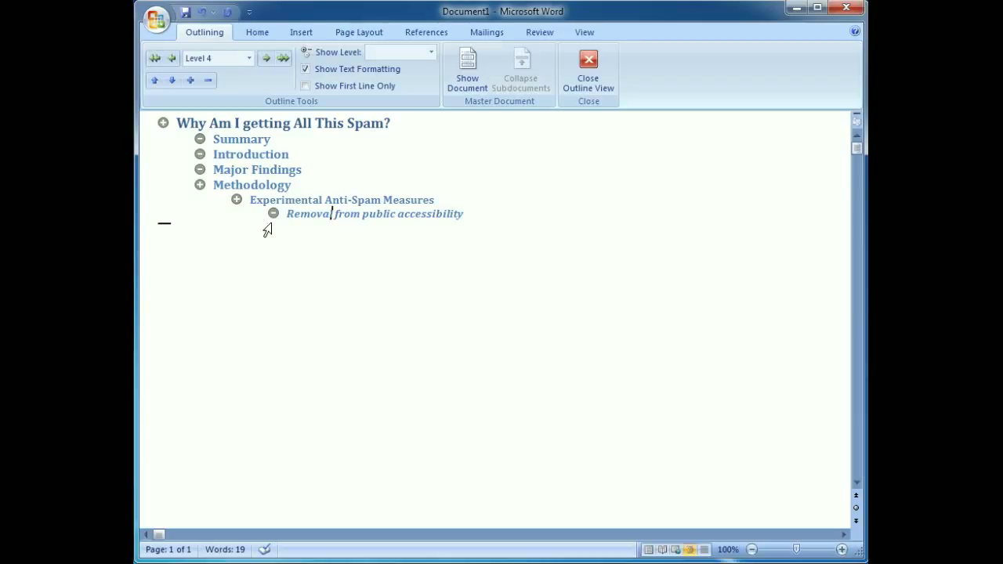
Switch the document from Outline view back to Print Layout view
{"action": "left_click", "coordinate": [584, 32]}
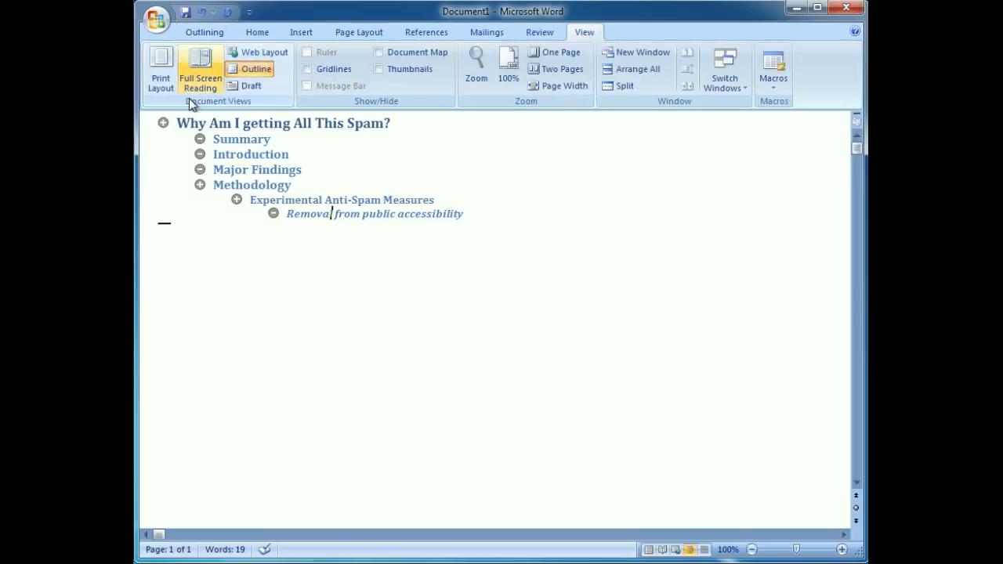
{"action": "left_click", "coordinate": [164, 82]}
{"action": "left_click_drag", "start_coordinate": [317, 337], "coordinate": [287, 276]}
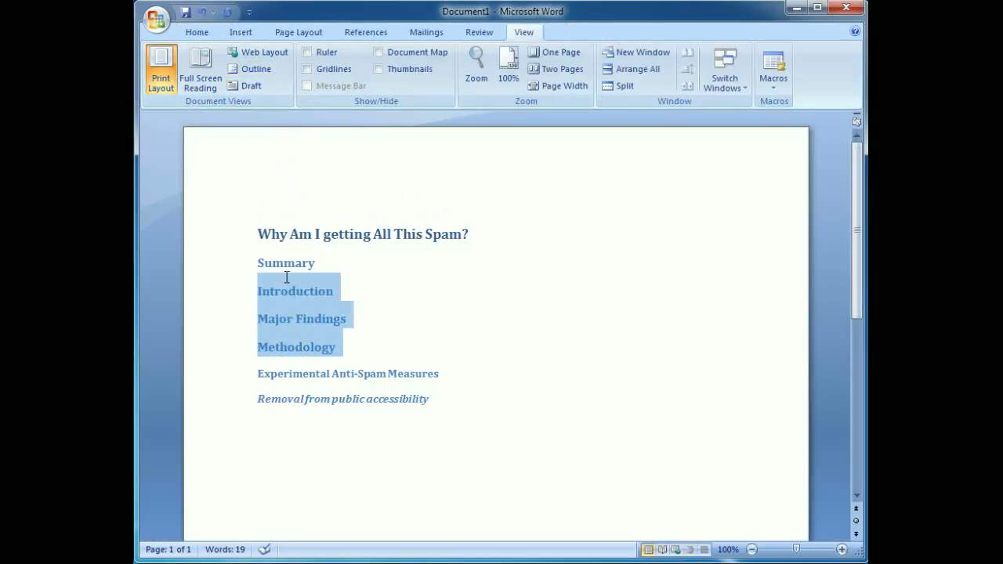
{"action": "left_click", "coordinate": [416, 329]}
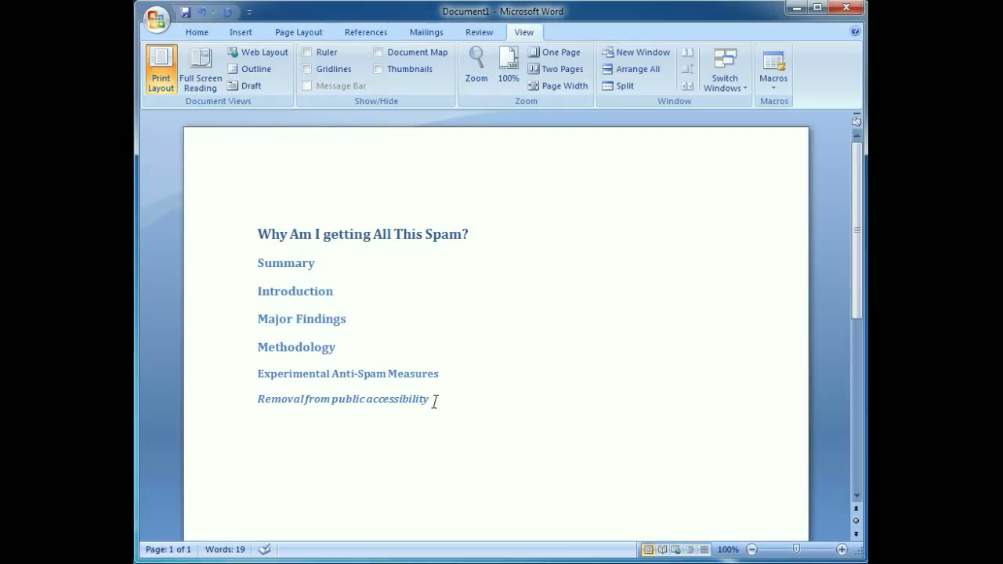
Set the paragraph spacing before the "Why Am I getting All This Spam?" heading to 12 pt
{"action": "left_click_drag", "start_coordinate": [434, 400], "coordinate": [264, 240]}
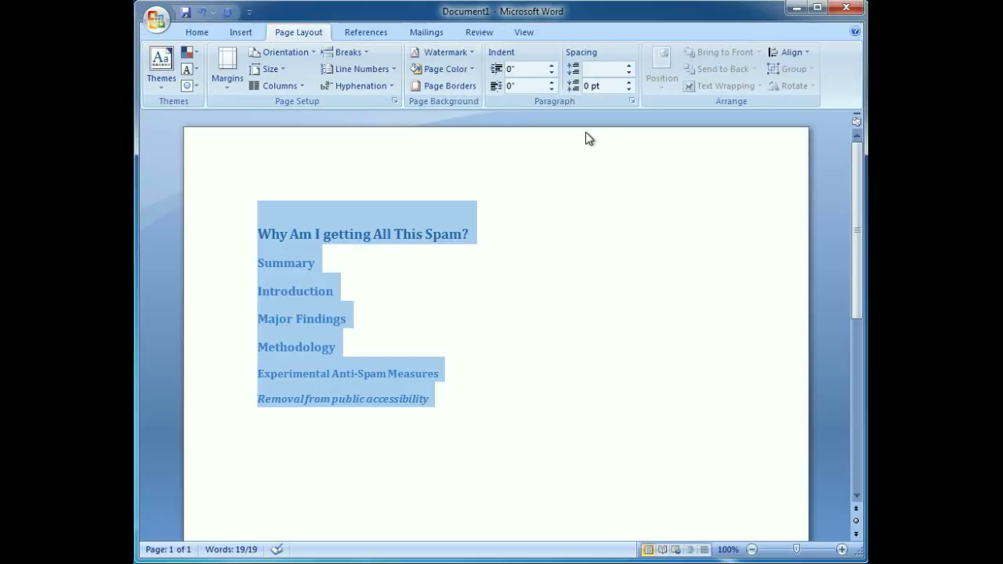
{"action": "left_click", "coordinate": [388, 247]}
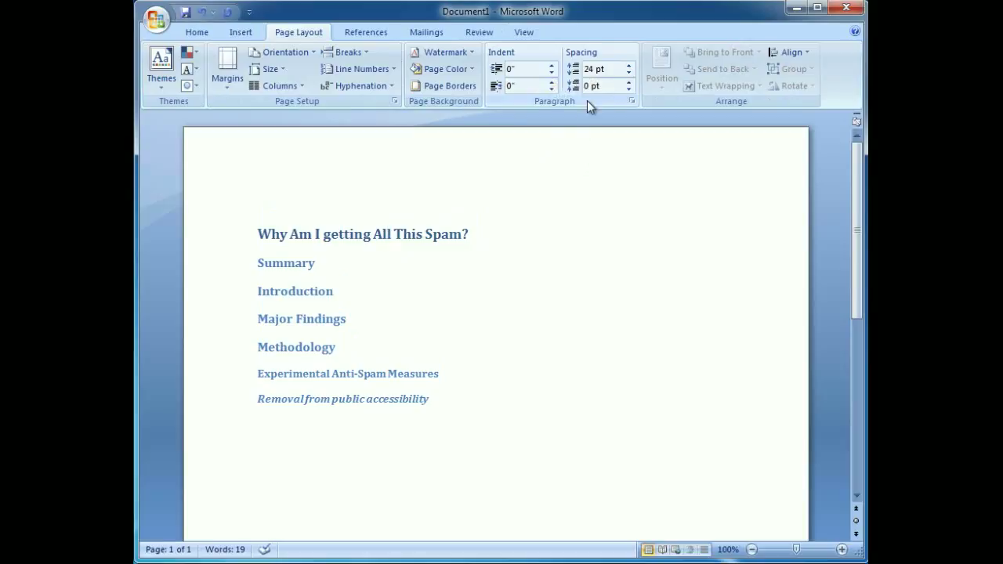
{"action": "left_click", "coordinate": [629, 73]}
{"action": "left_click", "coordinate": [629, 73]}
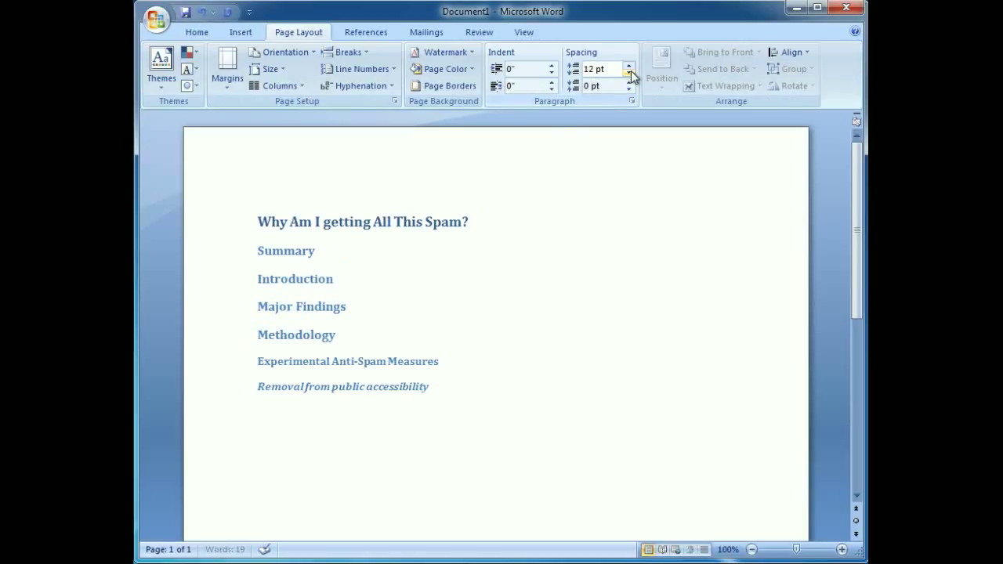